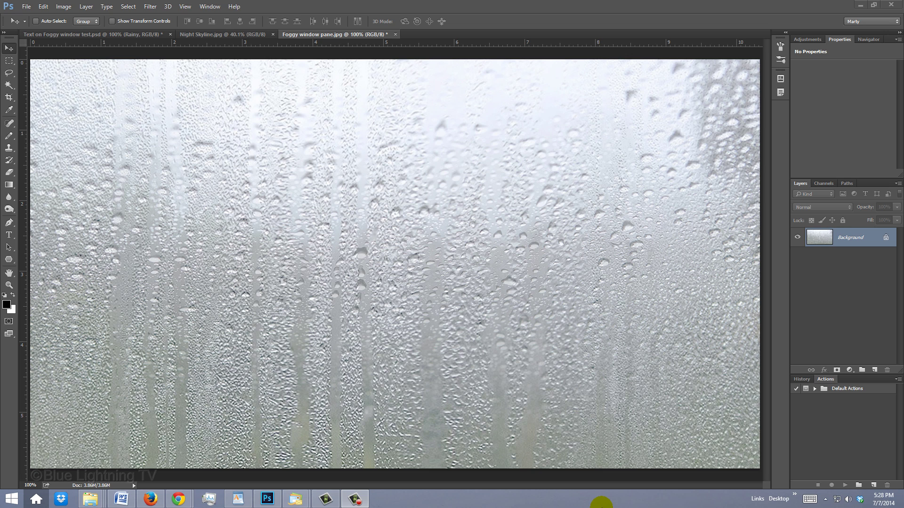
Step: Shift-drag the Night Skyline photo onto Foggy window pane so it lands centred as Layer 1
click(241, 35)
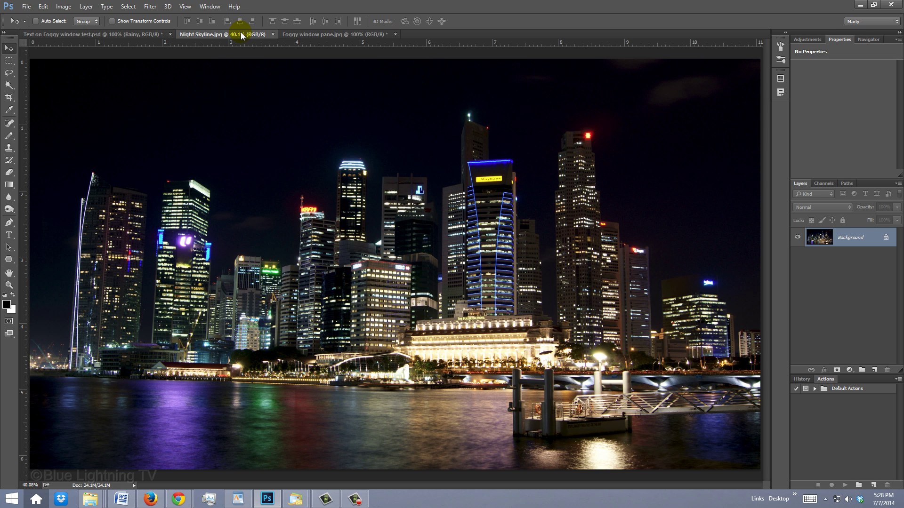
key(v)
key(shift)
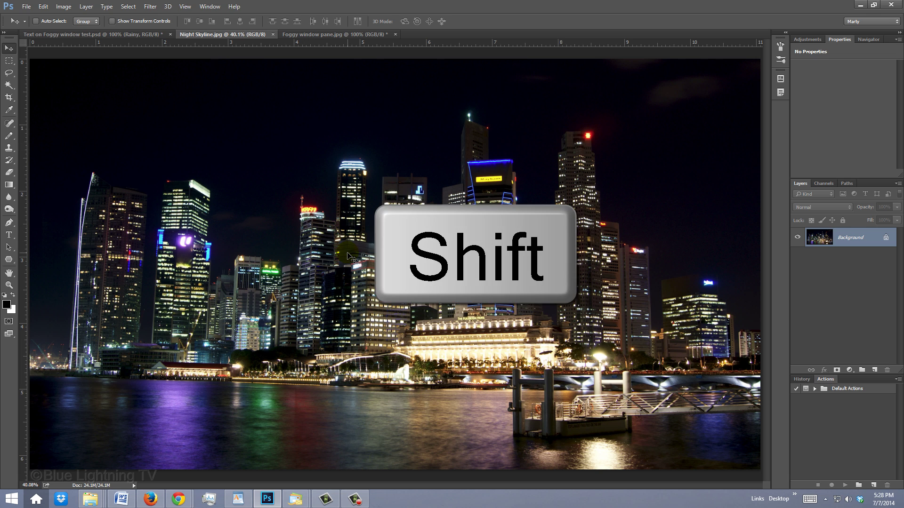
drag(346, 235, 341, 36)
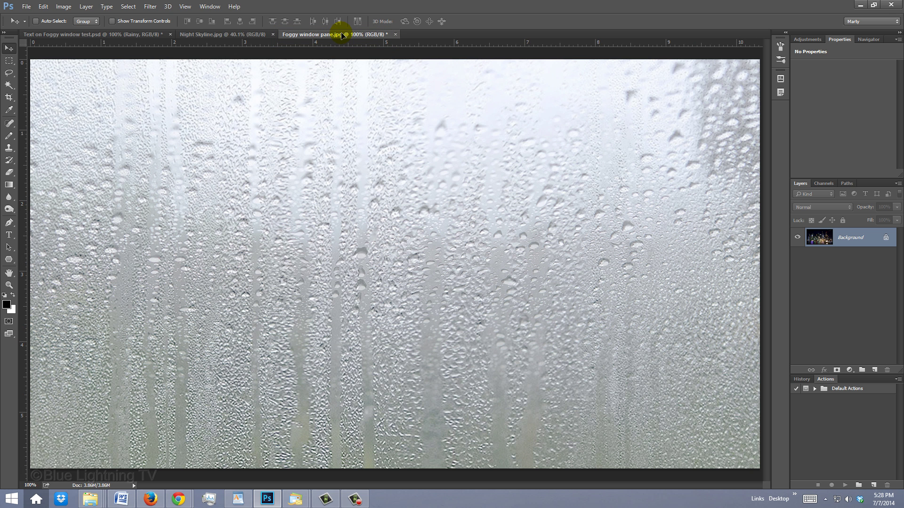
drag(341, 36, 379, 282)
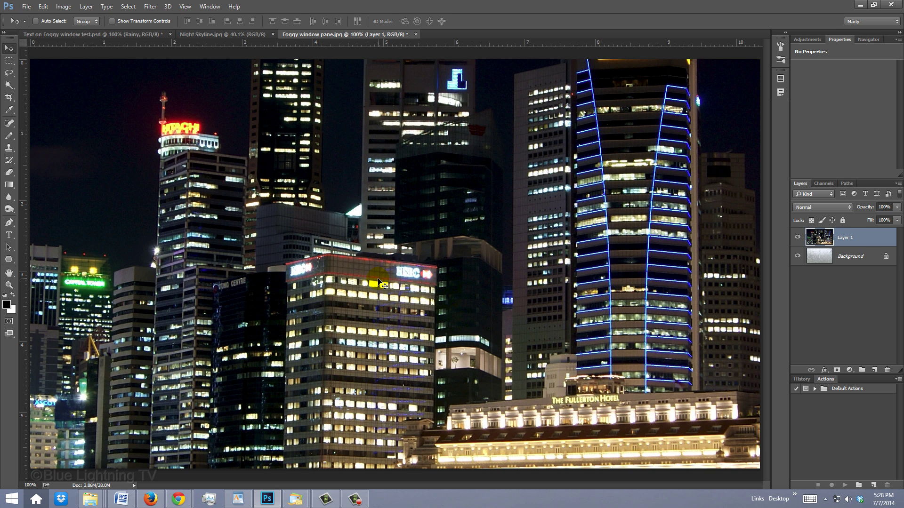
Step: Scale the skyline layer proportionally around its centre to about 42% and commit the transform
key(ctrl+t)
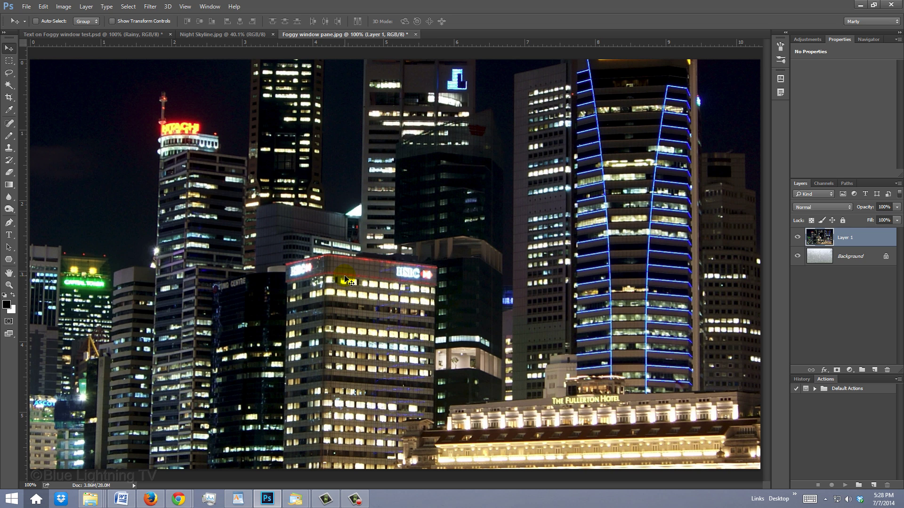
key(ctrl+0)
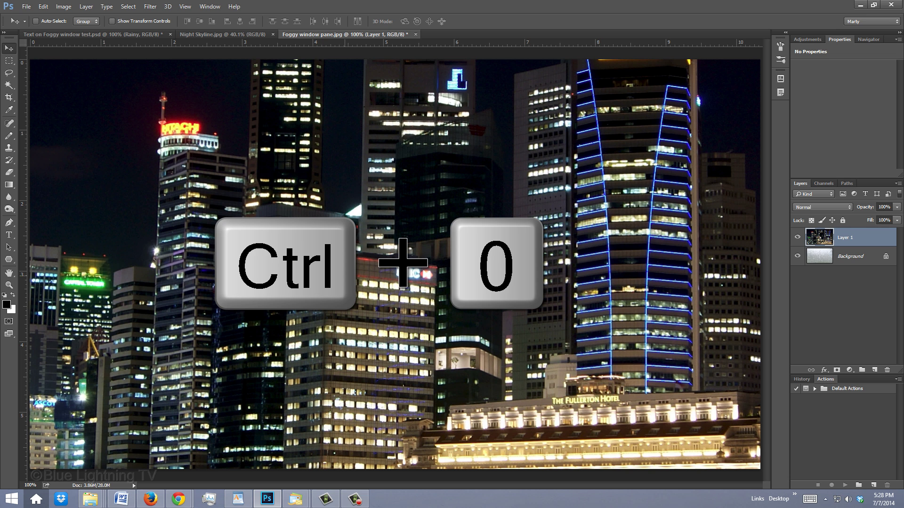
key(ctrl+t)
key(ctrl+0)
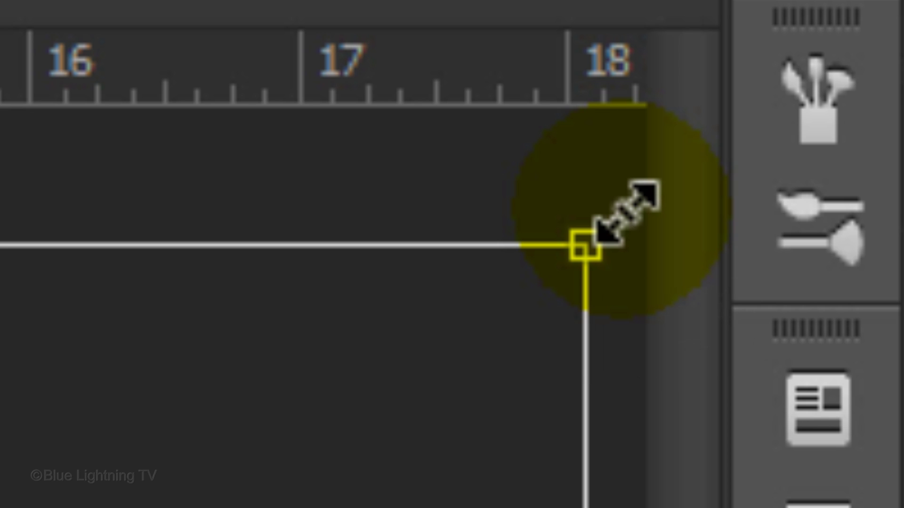
drag(626, 212, 0, 507)
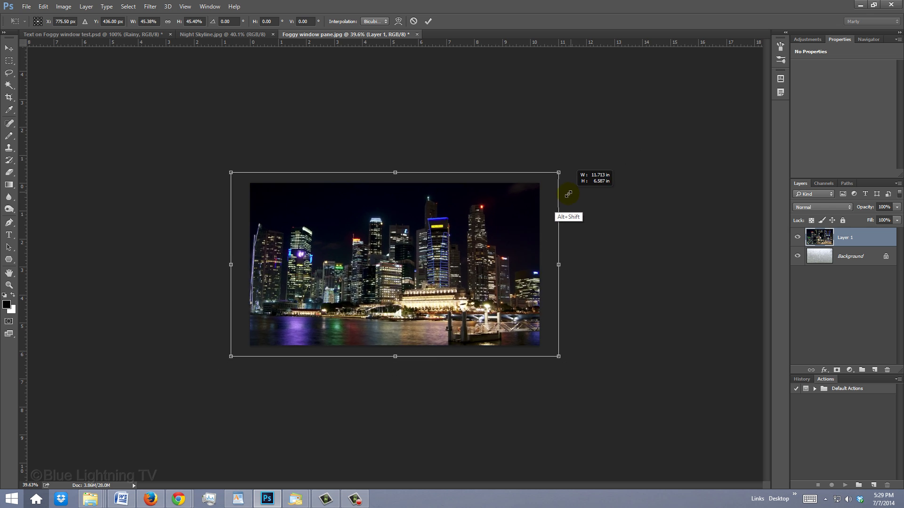
mouse_move(568, 195)
mouse_down()
mouse_move(558, 195)
mouse_move(565, 203)
mouse_up()
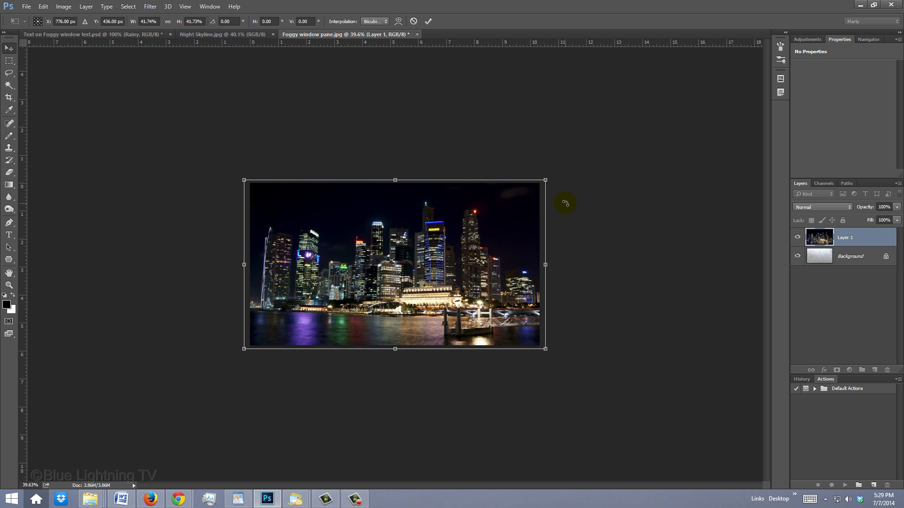
key(Return)
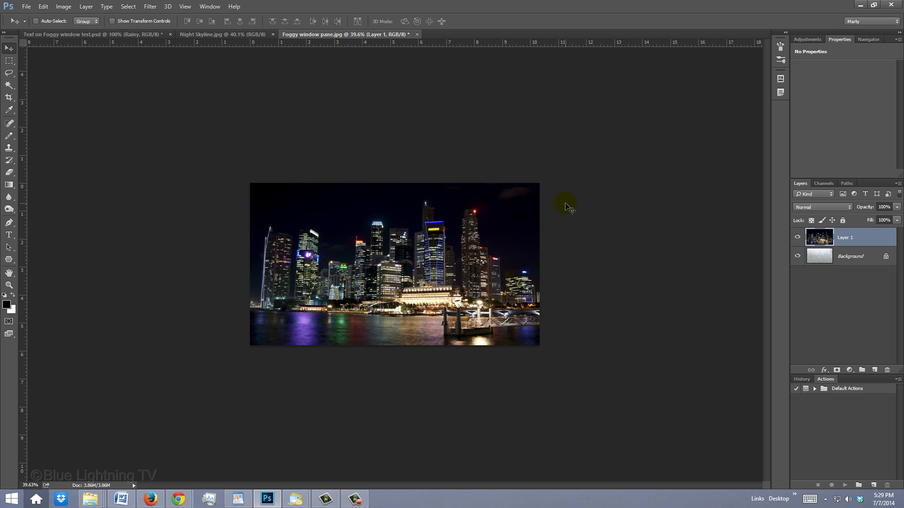
Step: View the image at 100% and convert the skyline layer into a smart object
key(ctrl+1)
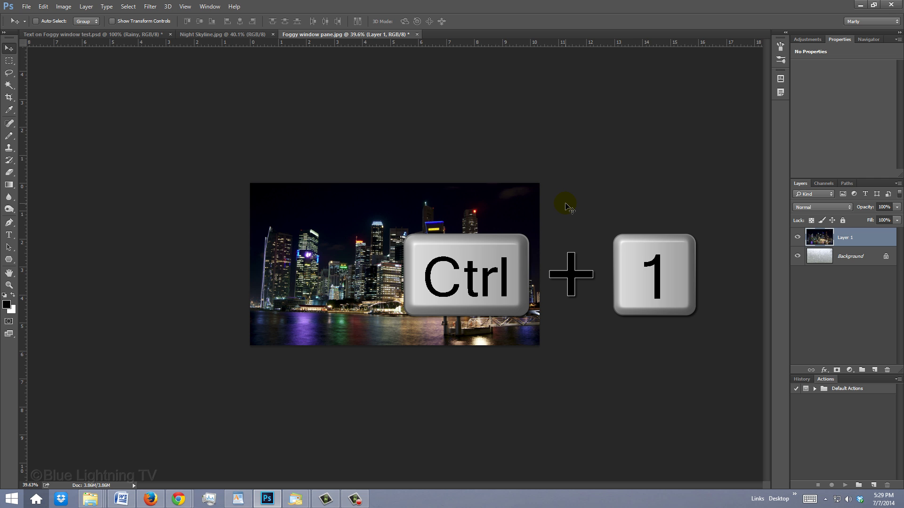
key(ctrl+1)
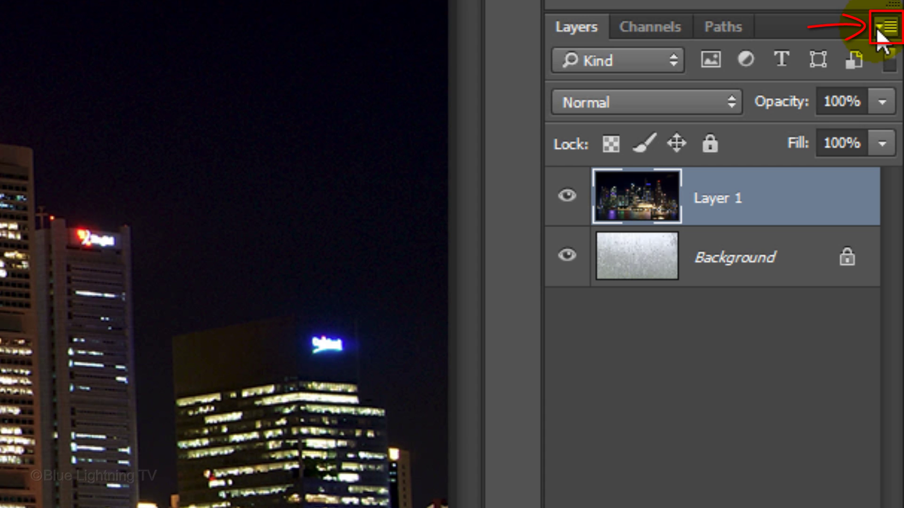
click(877, 30)
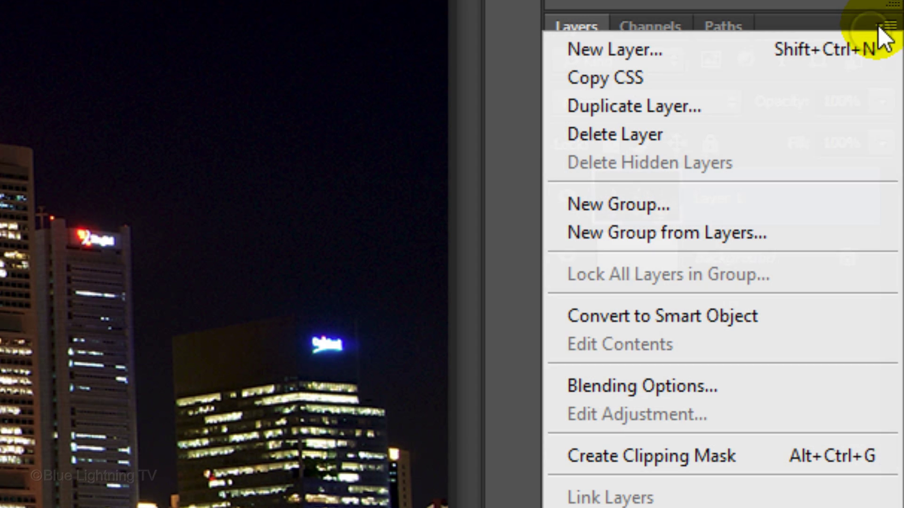
click(834, 315)
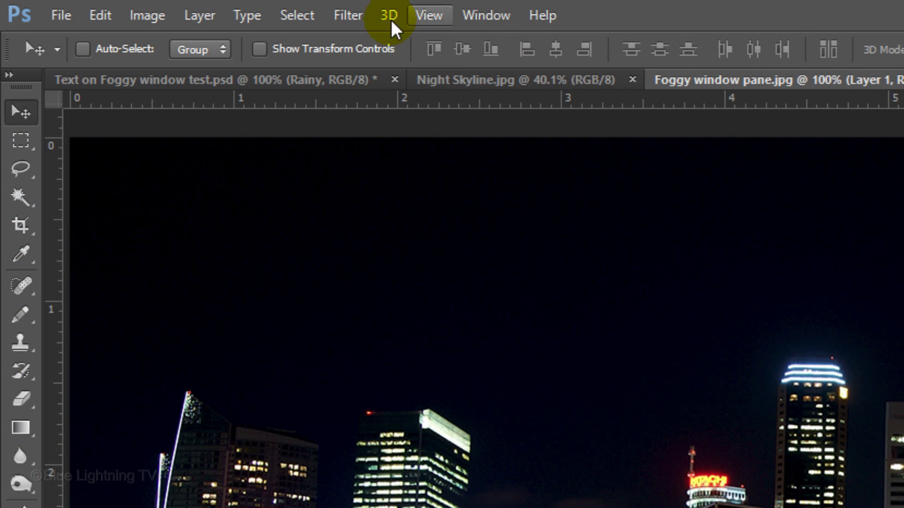
Step: Apply a 10-pixel Gaussian Blur to the skyline smart object
click(352, 11)
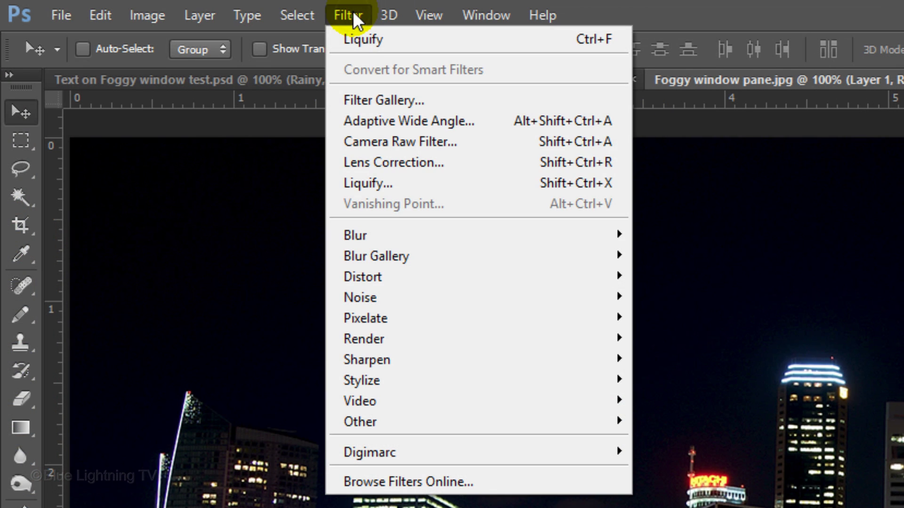
mouse_move(384, 231)
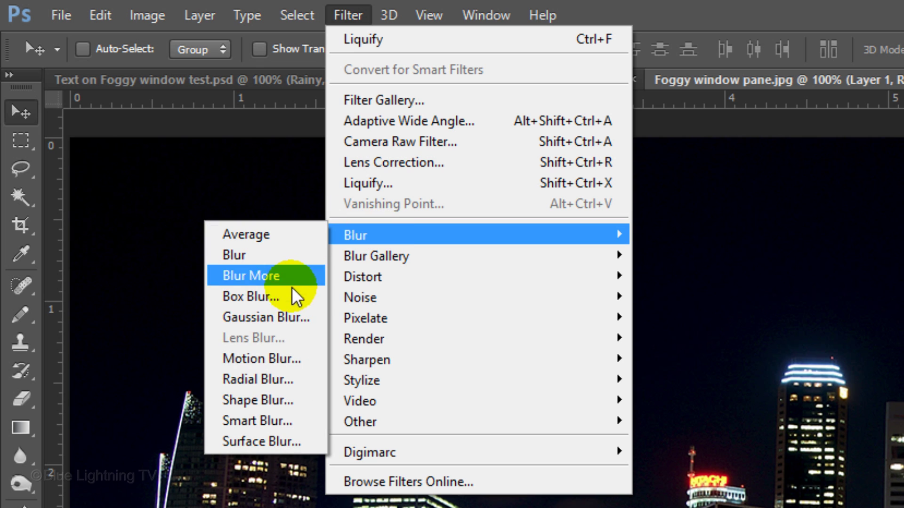
click(298, 318)
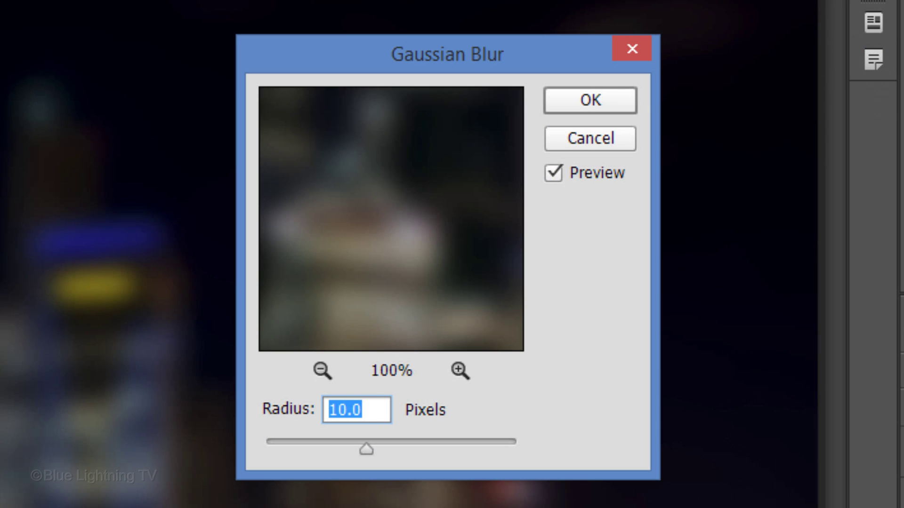
click(583, 103)
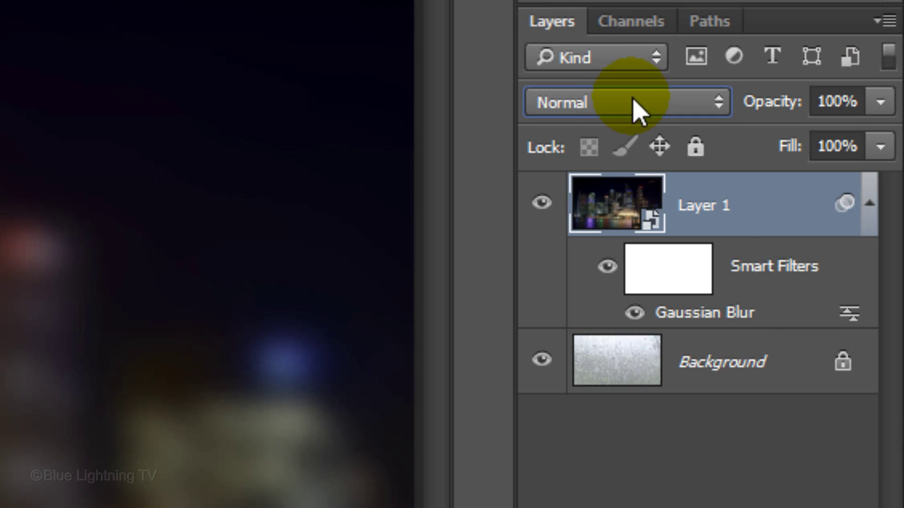
Step: Select the Background layer and choose the Horizontal Type Tool with the Yellowtail Regular font
click(823, 207)
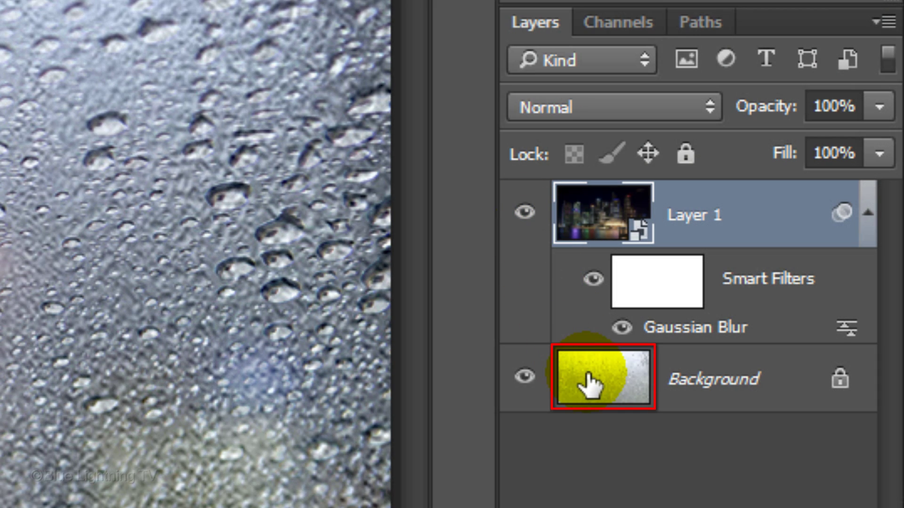
click(590, 384)
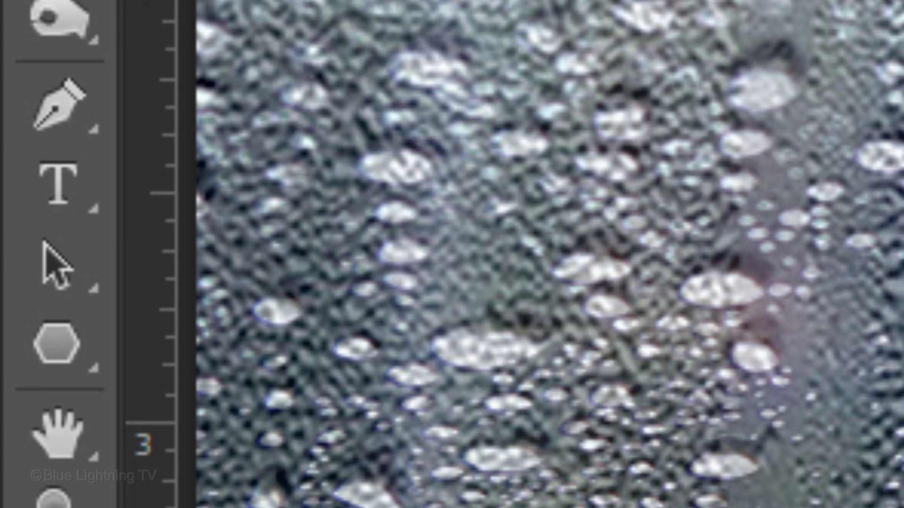
click(77, 186)
drag(77, 186, 382, 163)
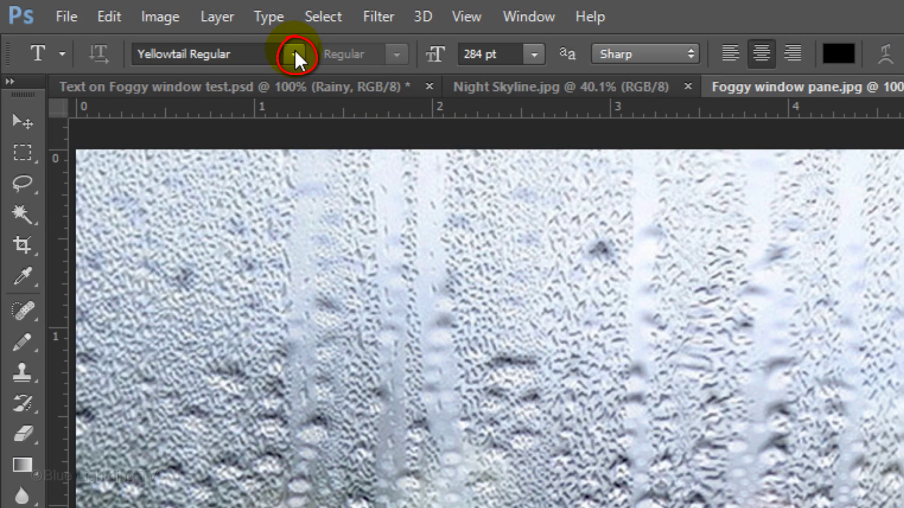
click(295, 54)
text(yell)
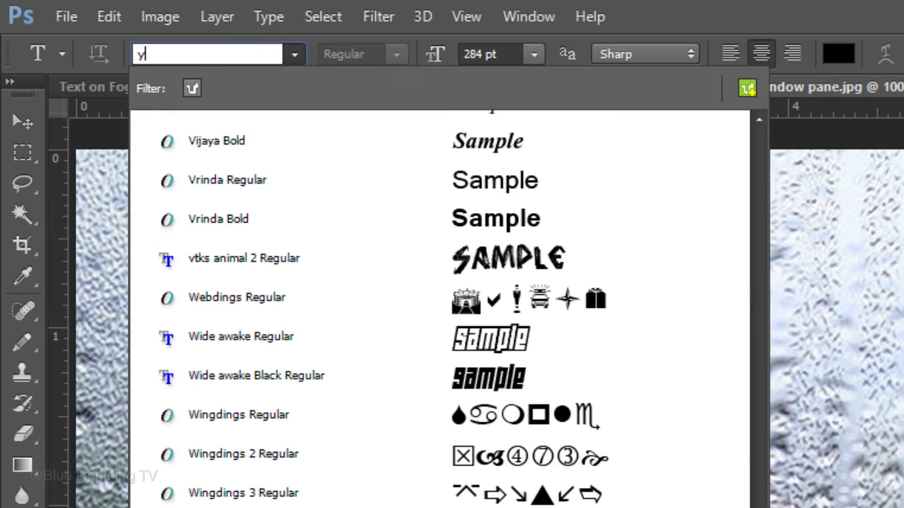
click(265, 127)
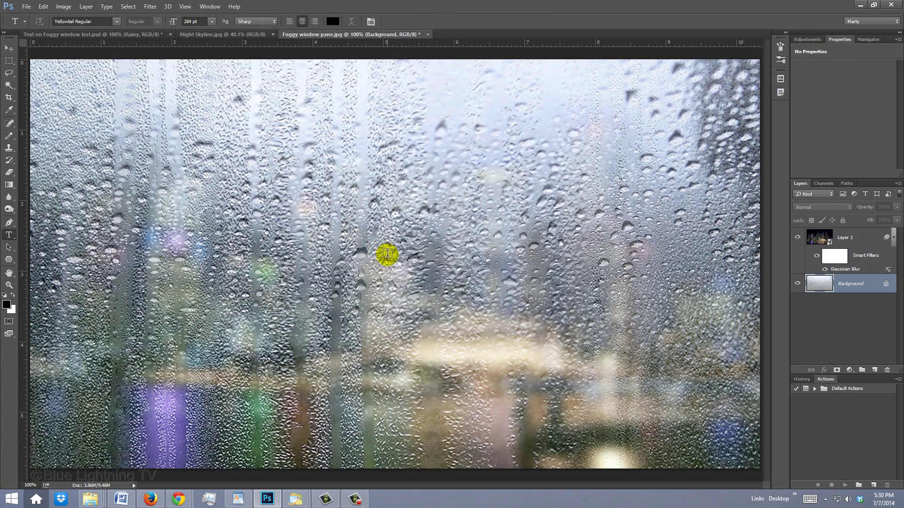
Step: Type 'Rainy' on the glass, commit it, and drag it down and to the left
click(387, 255)
text(Rainy)
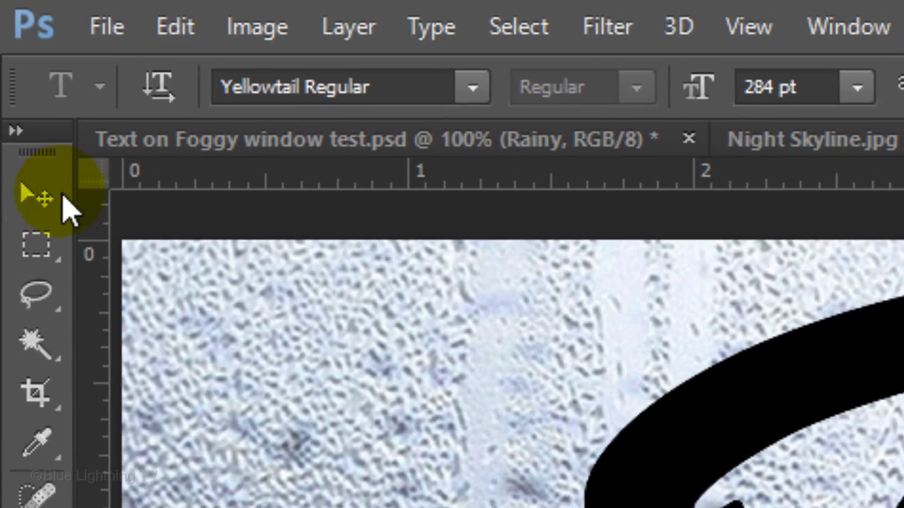
click(9, 48)
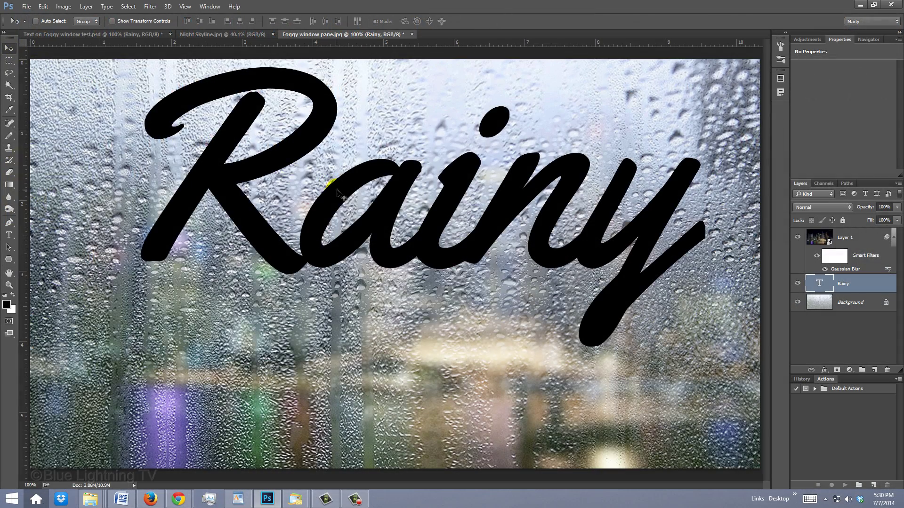
drag(338, 191, 309, 256)
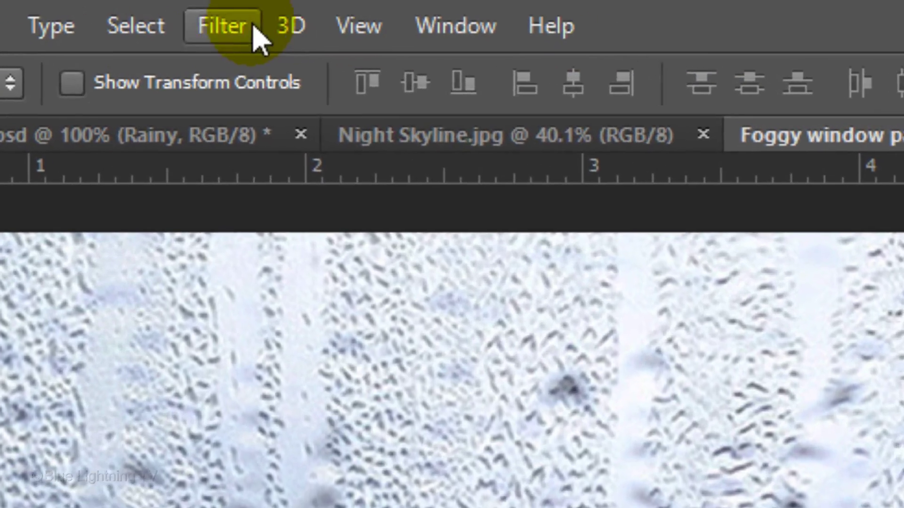
Step: Rasterize the Rainy type in Liquify and warp drips down from the bottoms of its letters
click(149, 7)
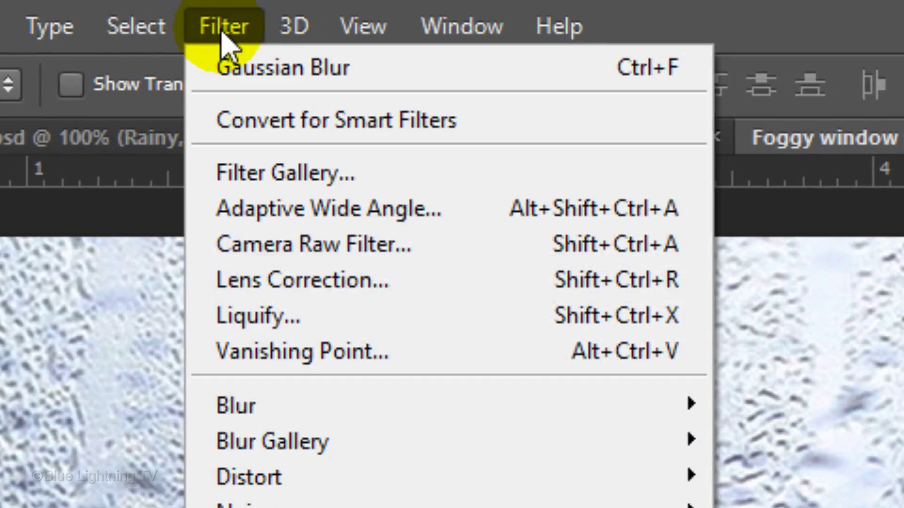
click(234, 325)
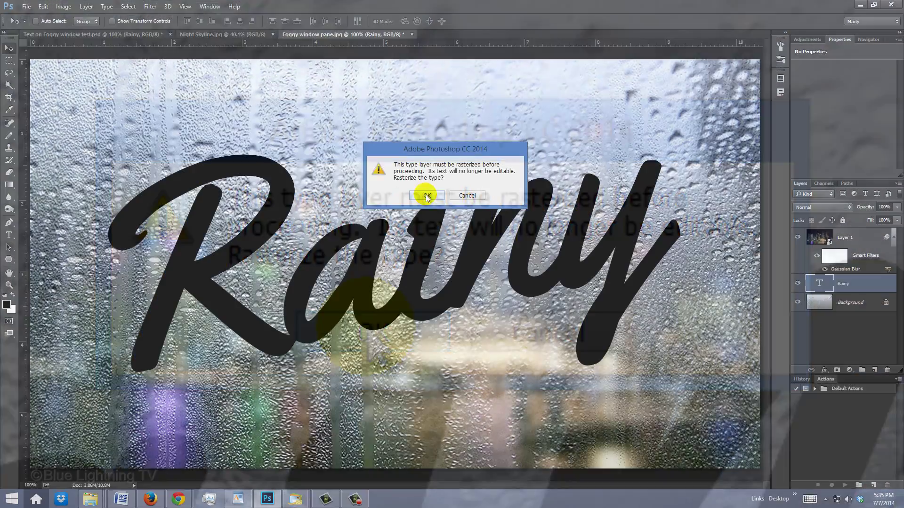
click(370, 331)
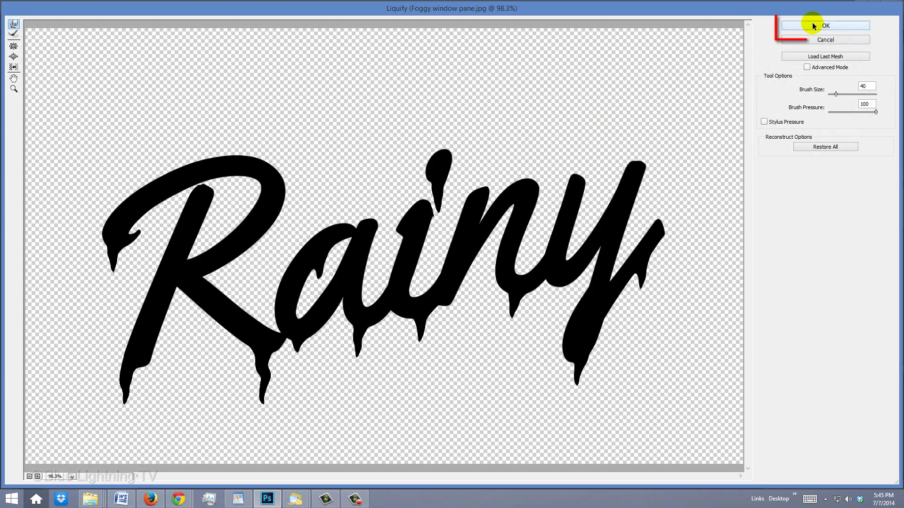
click(806, 22)
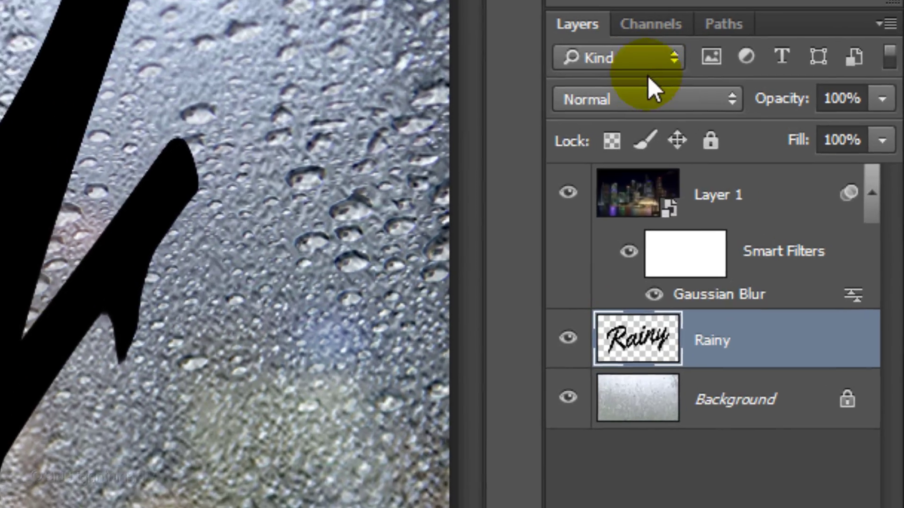
Step: Set the dripping lettering's blend mode to Overlay and duplicate the layer
click(822, 207)
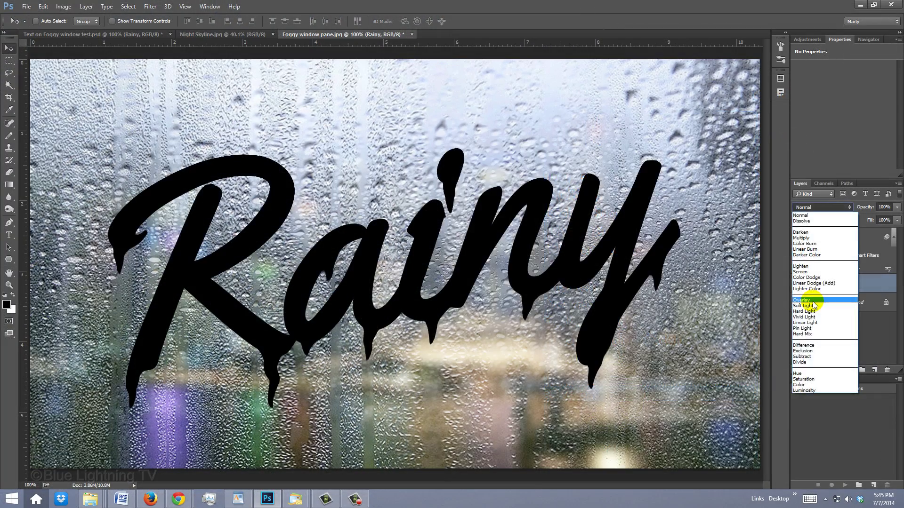
click(611, 395)
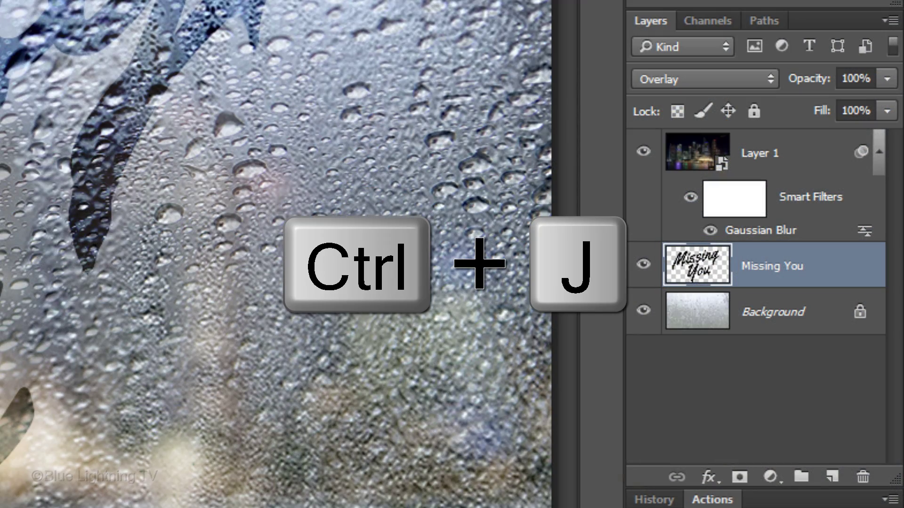
key(ctrl+j)
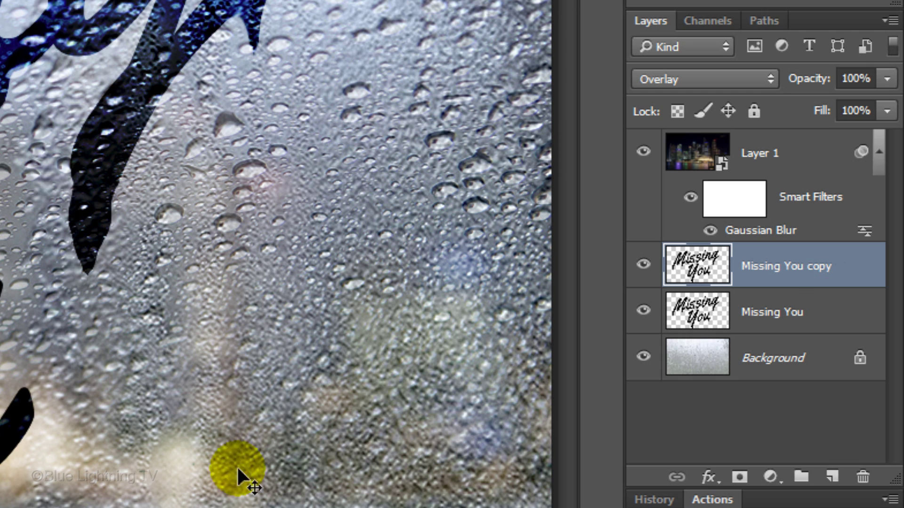
Step: Give the Missing You copy an inverted black layer mask and ready a 400 px, 25% opacity brush
click(740, 478)
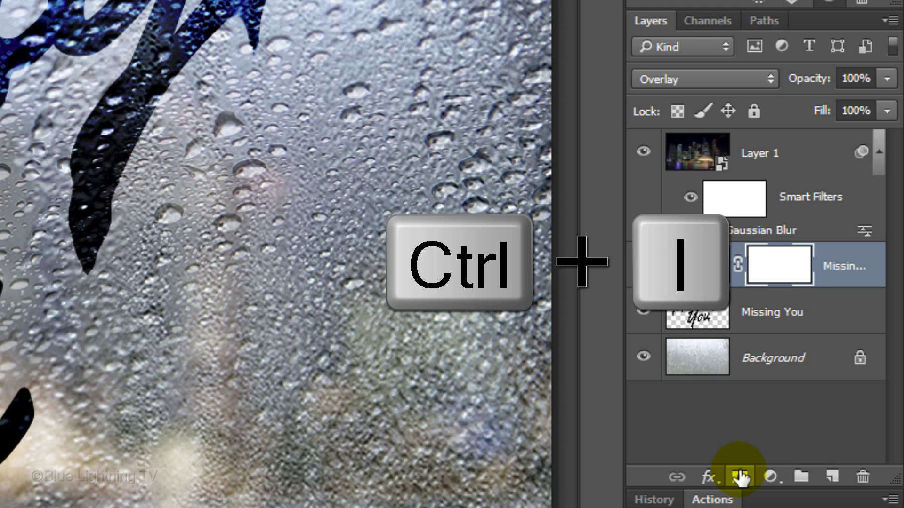
key(ctrl+i)
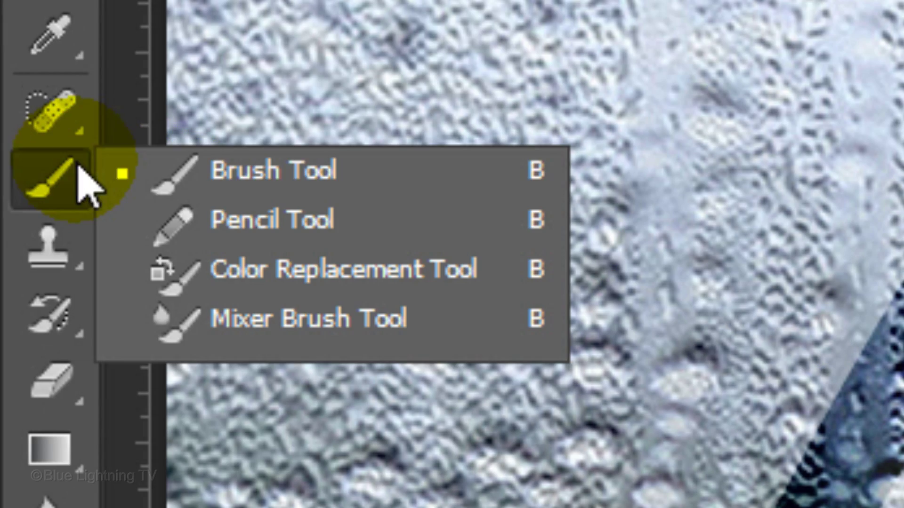
click(236, 186)
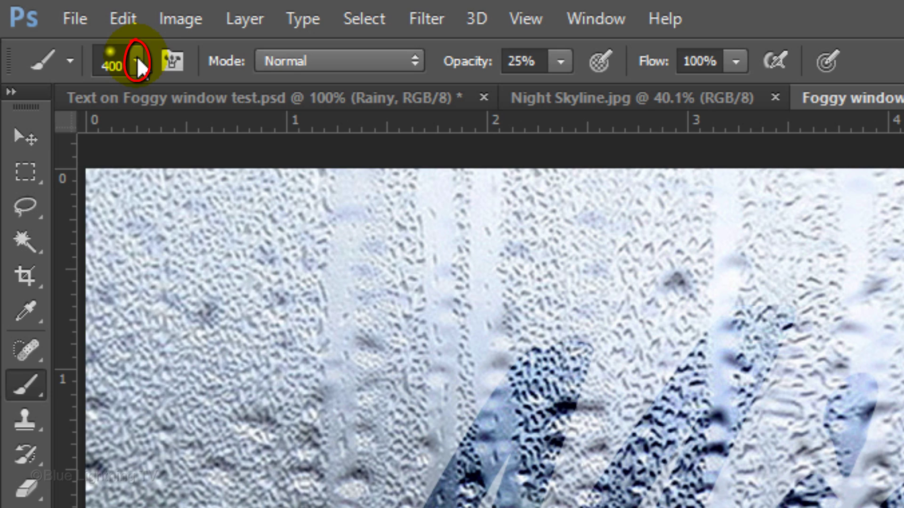
click(137, 56)
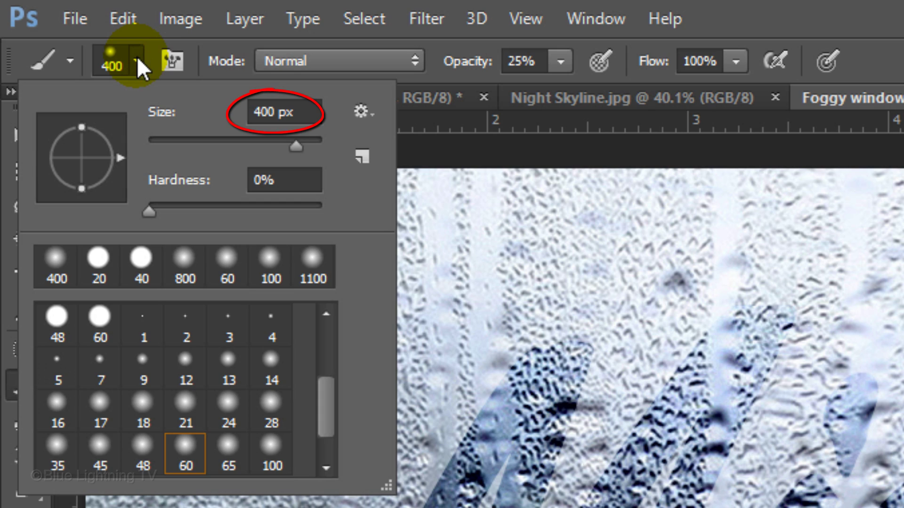